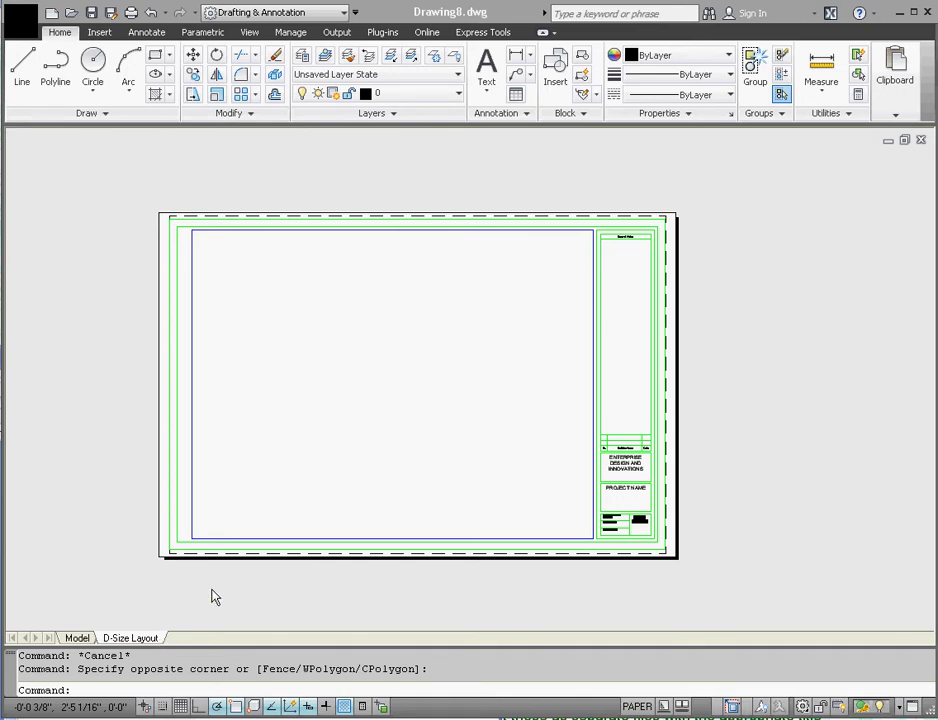
# Copy the D-Size Layout, placing the copy at the end of the layout list.
pyautogui.rightClick(144, 644)
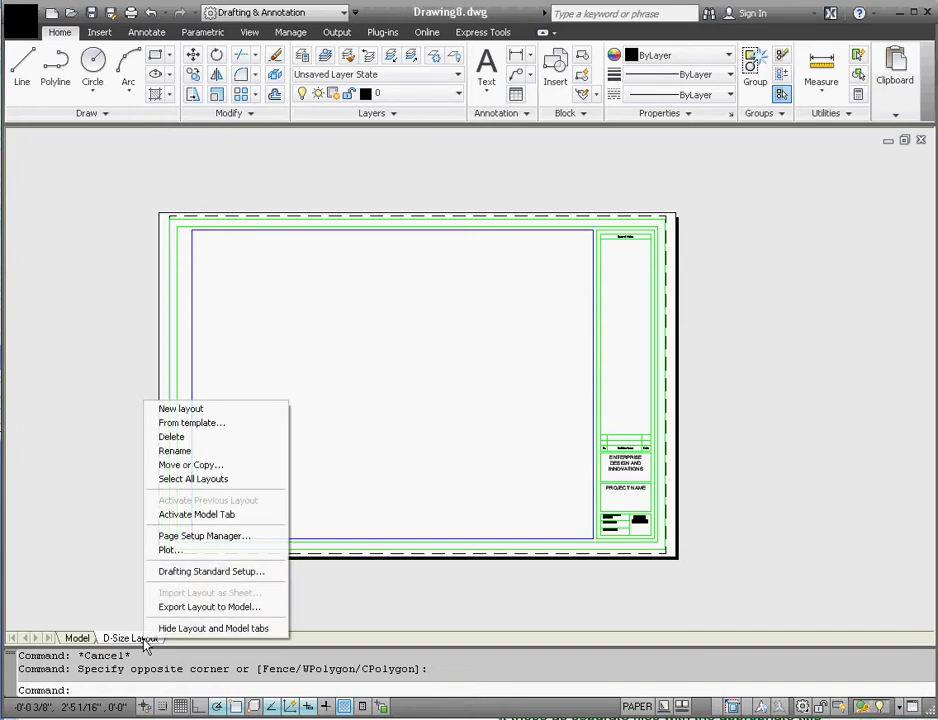
pyautogui.click(197, 466)
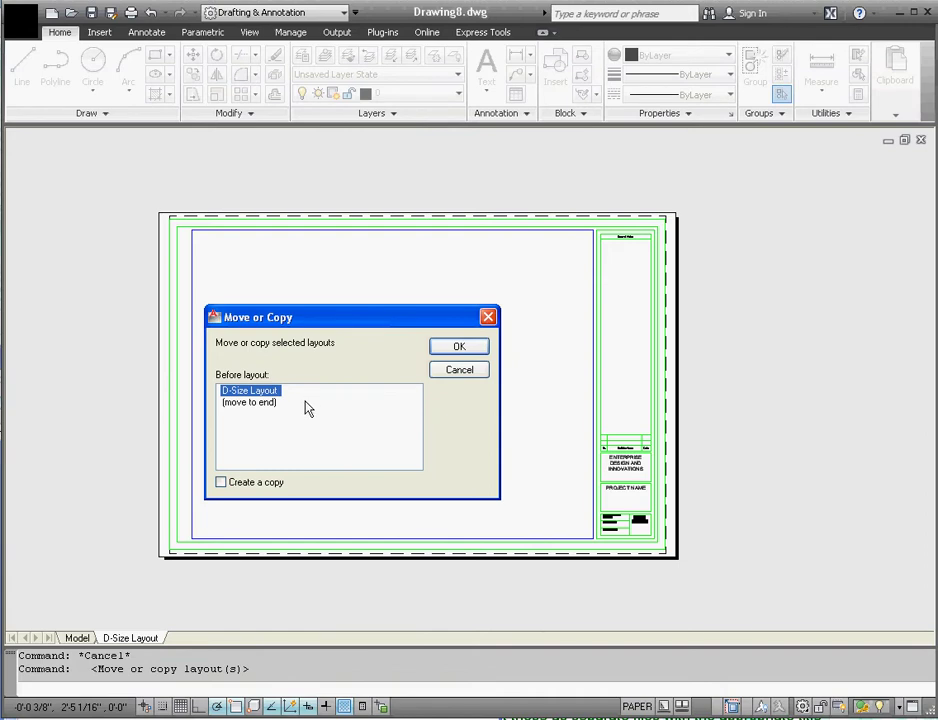
pyautogui.click(221, 483)
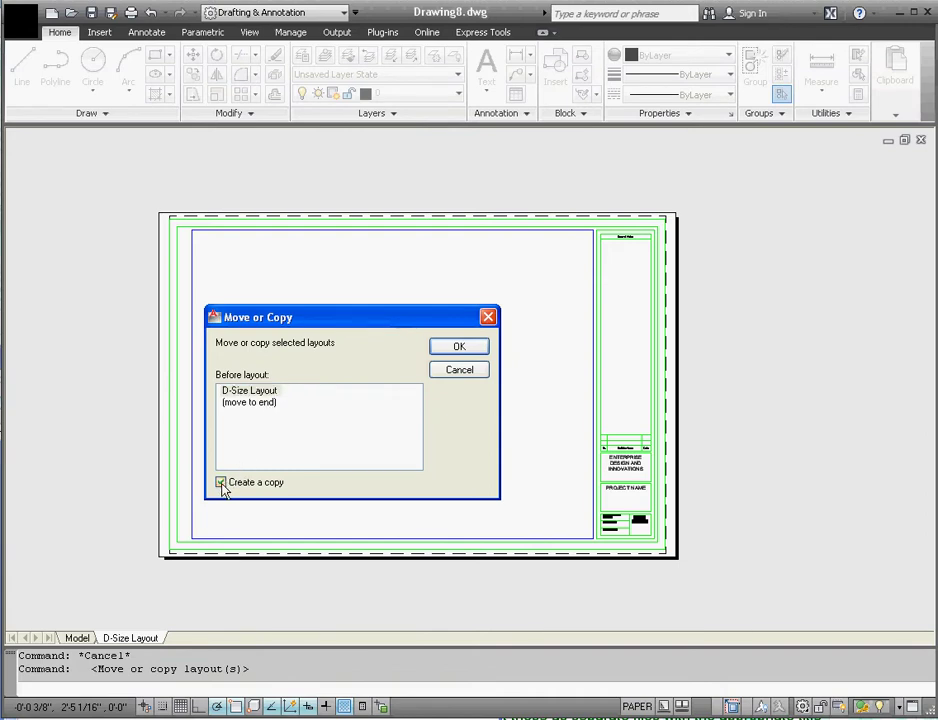
pyautogui.click(251, 402)
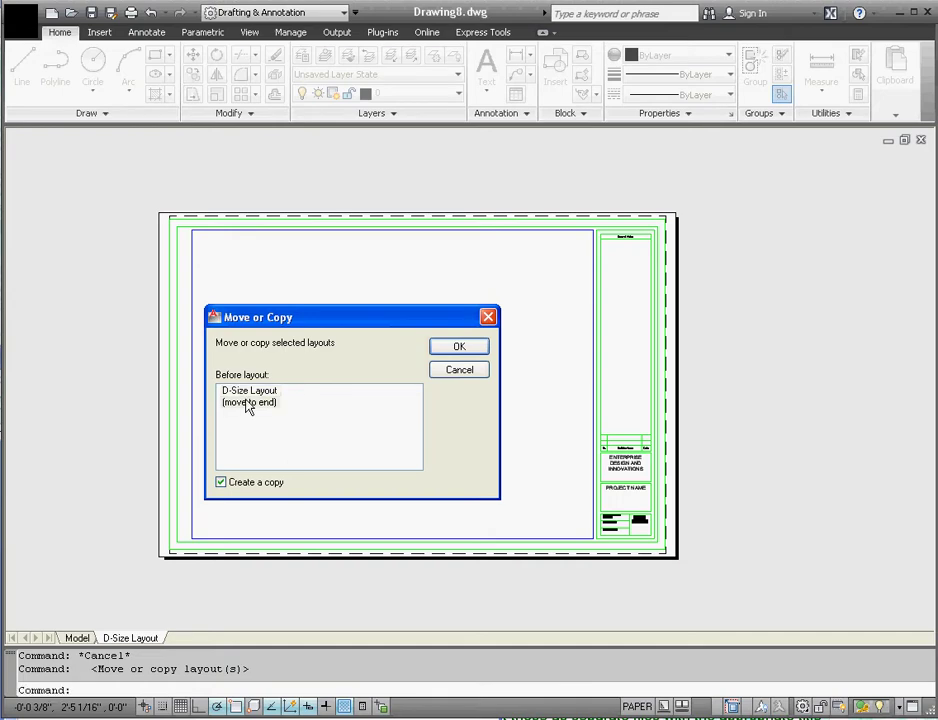
pyautogui.doubleClick(251, 405)
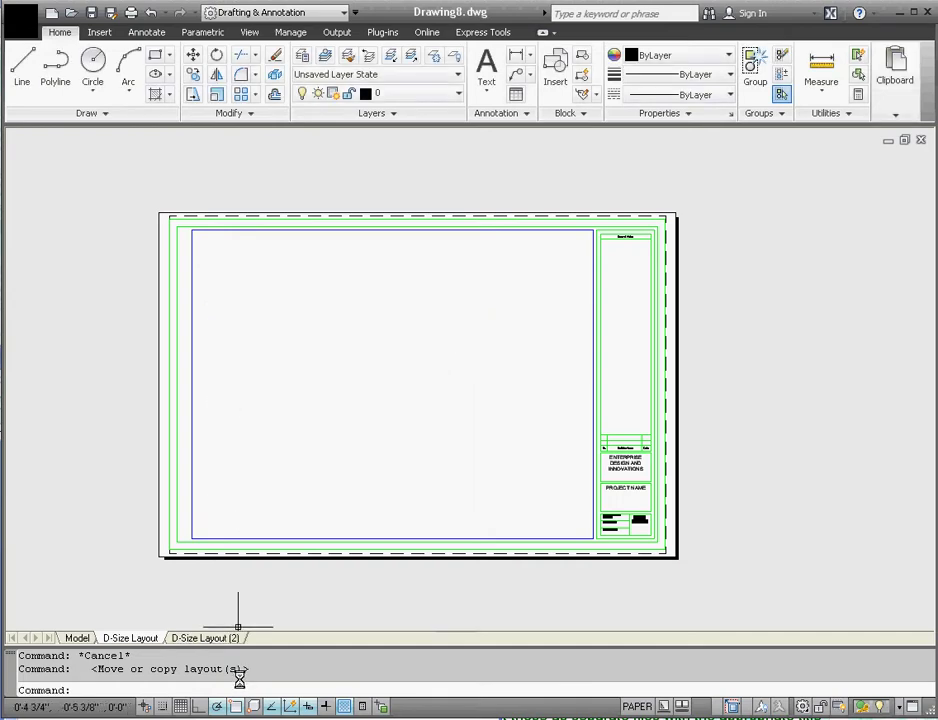
# Compare the original with the new D-Size Layout (2), ending on the copy.
pyautogui.click(212, 637)
pyautogui.click(133, 637)
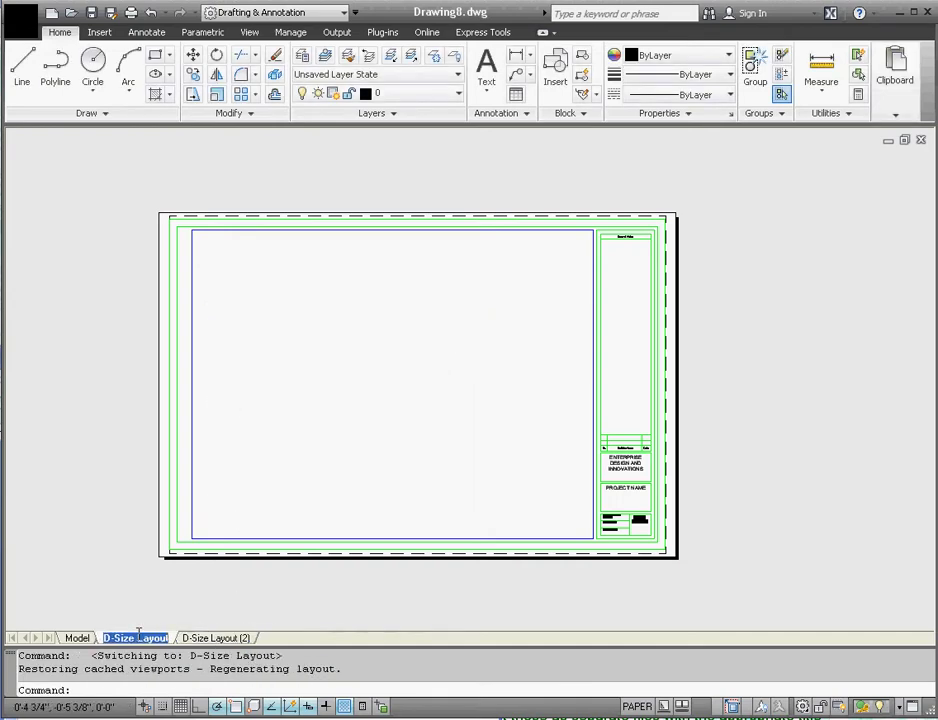
pyautogui.click(210, 637)
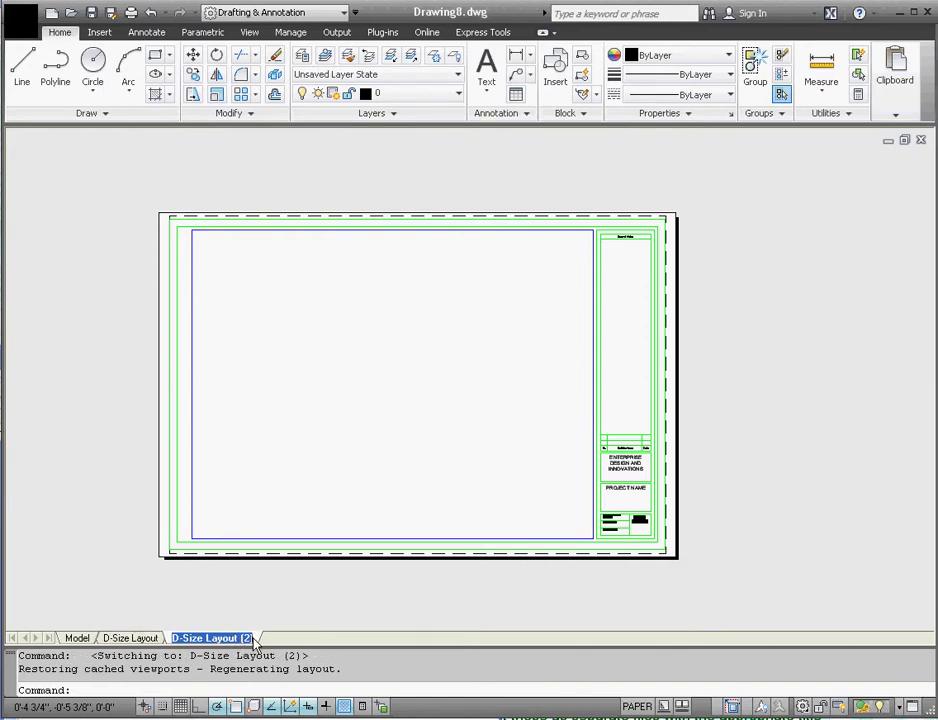
# Rename the D-Size Layout (2) tab to 'A-Size Layout', correcting the capital L.
pyautogui.rightClick(241, 643)
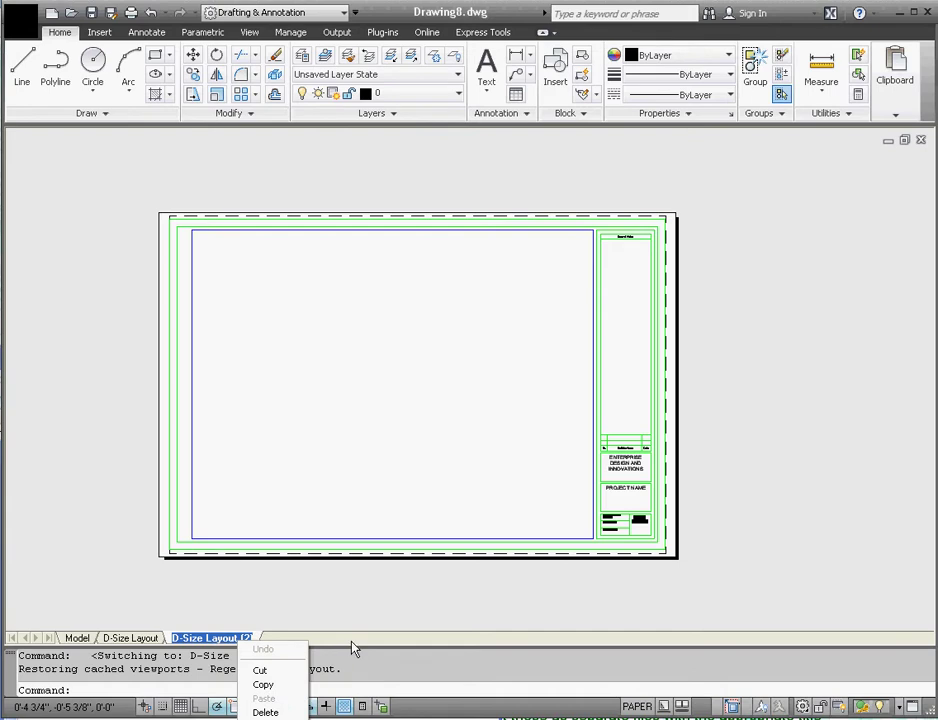
pyautogui.click(300, 590)
pyautogui.click(211, 608)
pyautogui.click(215, 620)
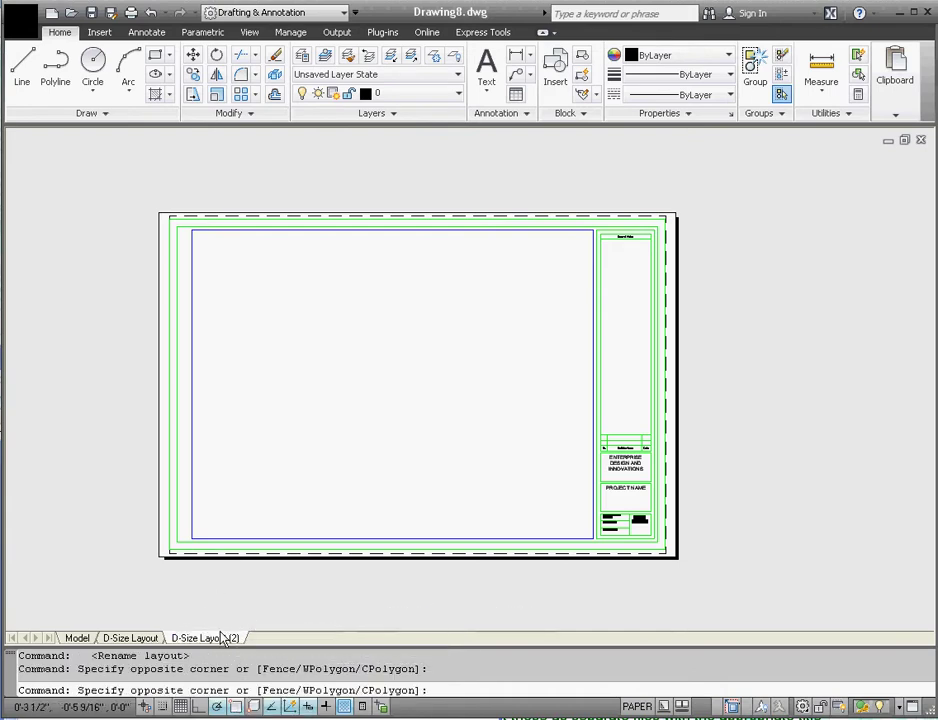
pyautogui.rightClick(228, 638)
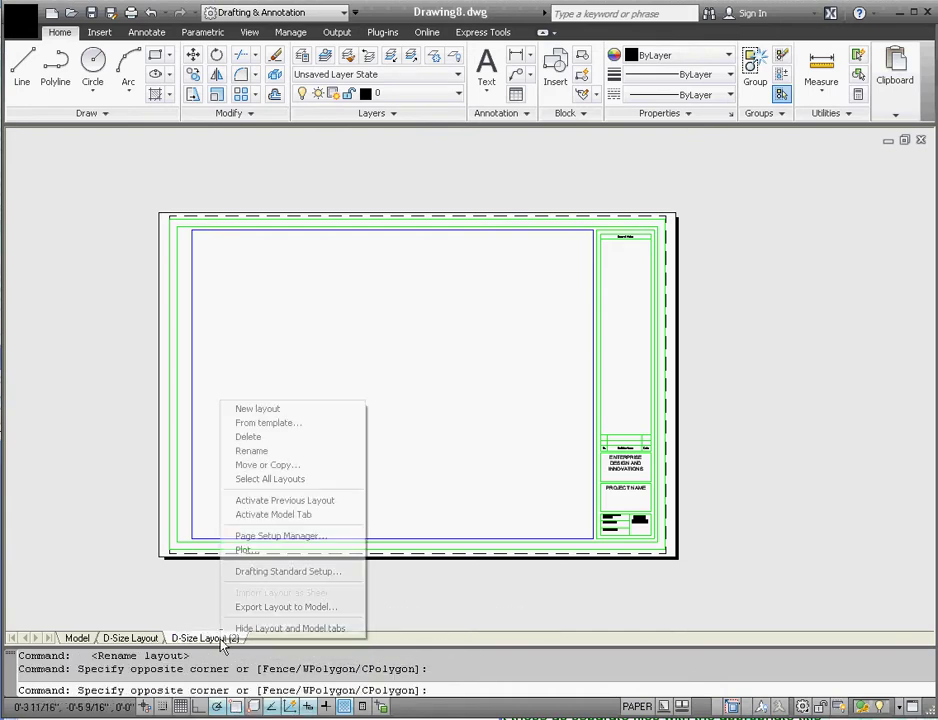
pyautogui.click(258, 452)
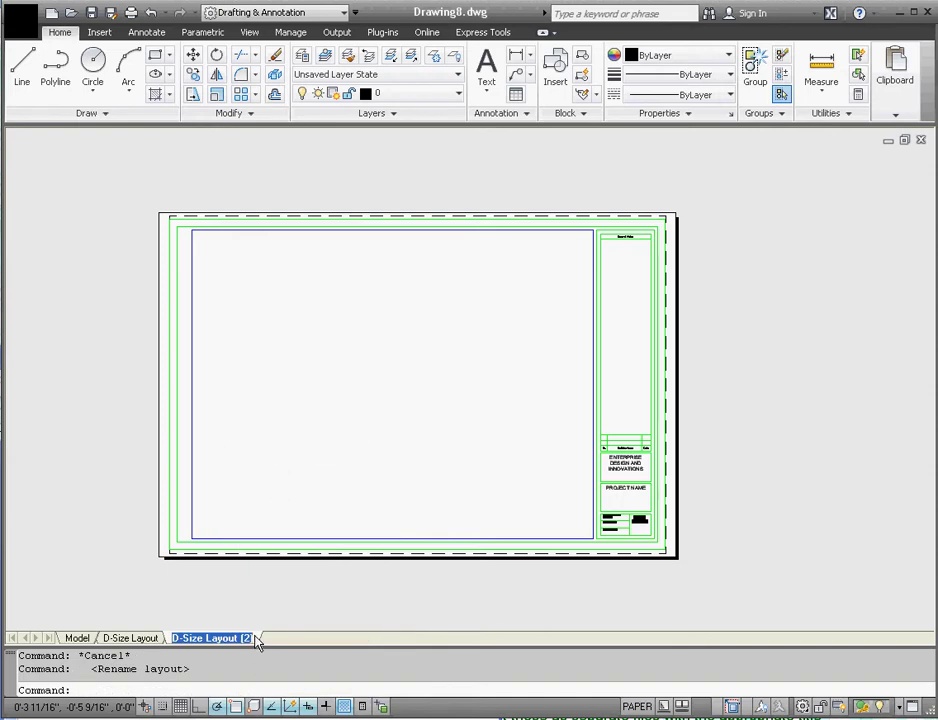
pyautogui.press('BackSpace')
pyautogui.write('A')
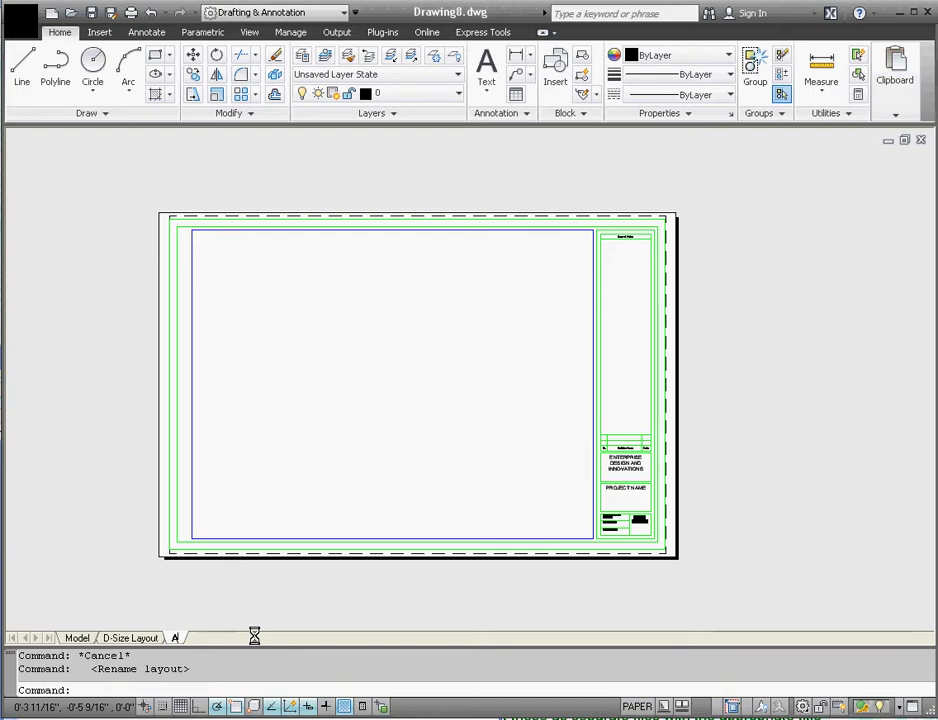
pyautogui.write('-Size layout')
pyautogui.press('Left')
pyautogui.press('Left')
pyautogui.press('Left')
pyautogui.press('Left')
pyautogui.press('Left')
pyautogui.press('BackSpace')
pyautogui.write('L')
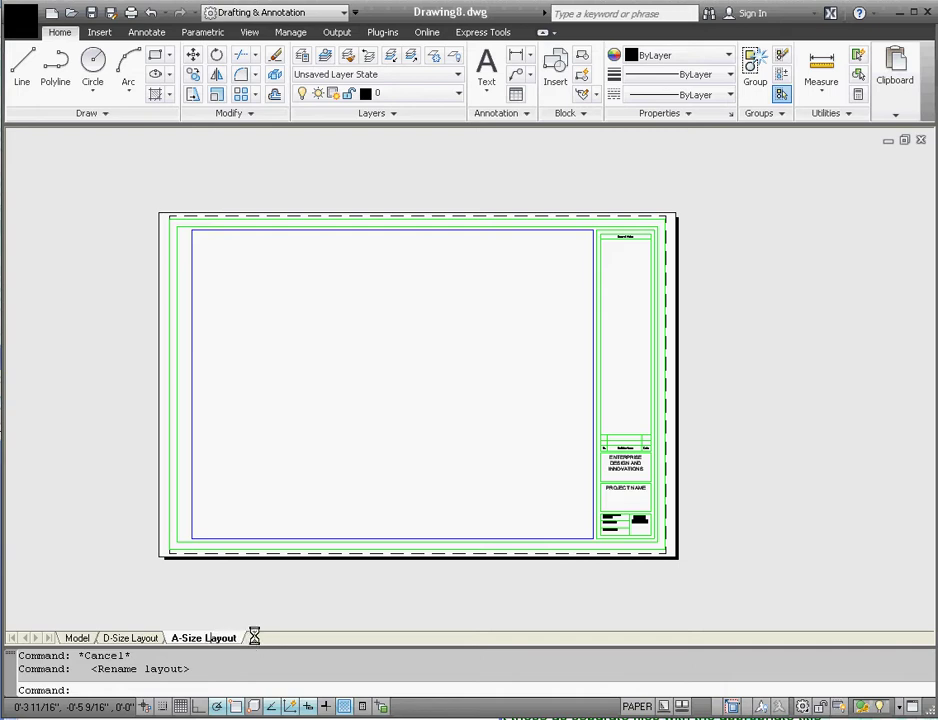
pyautogui.click(266, 605)
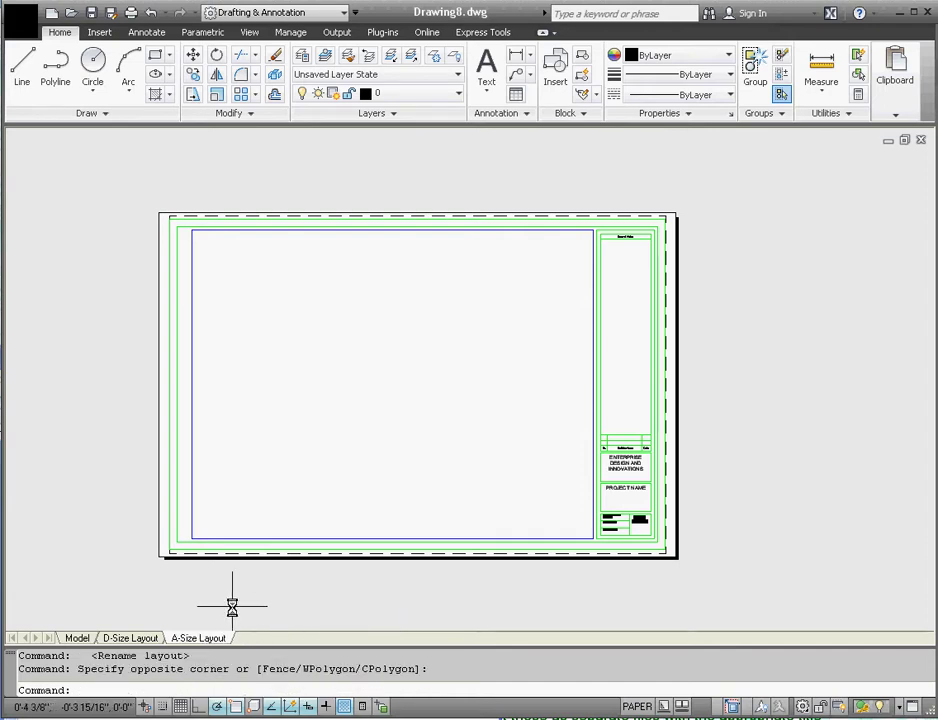
# Make the A-Size Layout active and bring up its Page Setup Manager.
pyautogui.click(130, 638)
pyautogui.click(198, 640)
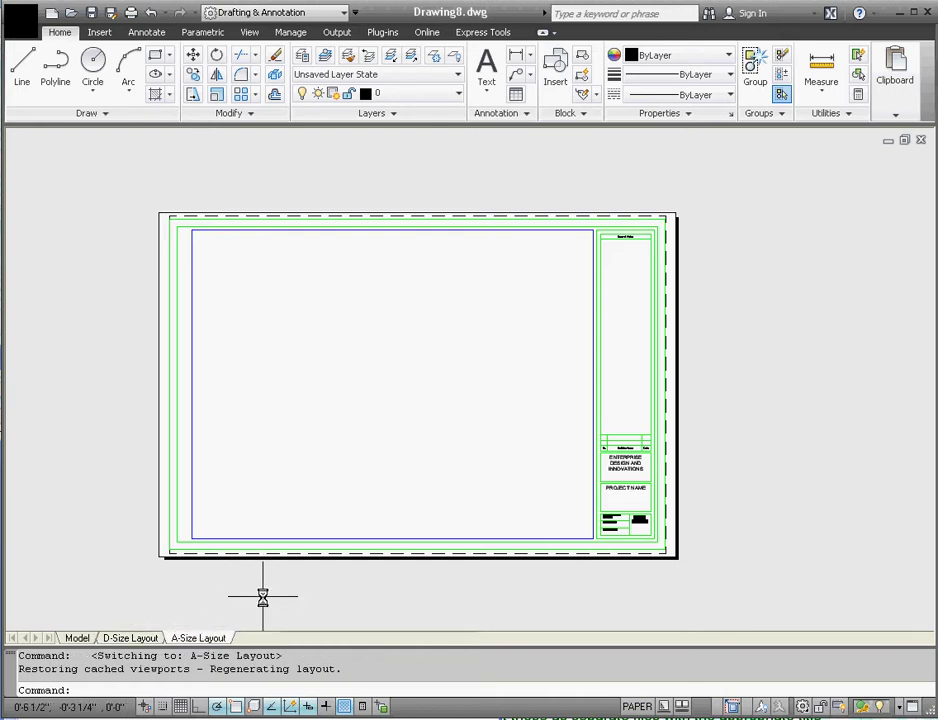
pyautogui.rightClick(211, 640)
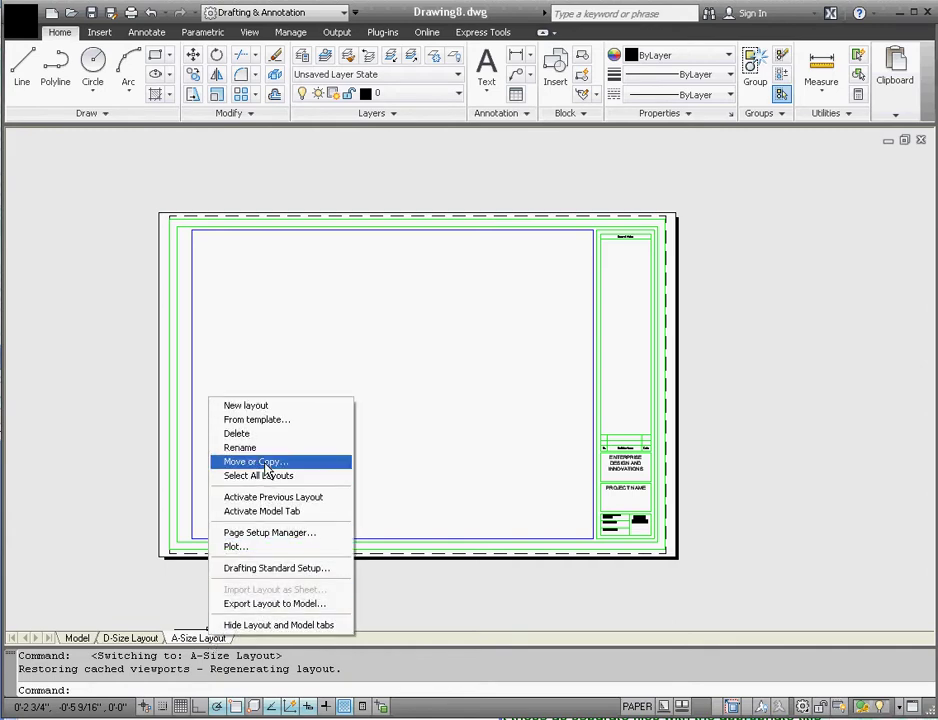
pyautogui.click(270, 533)
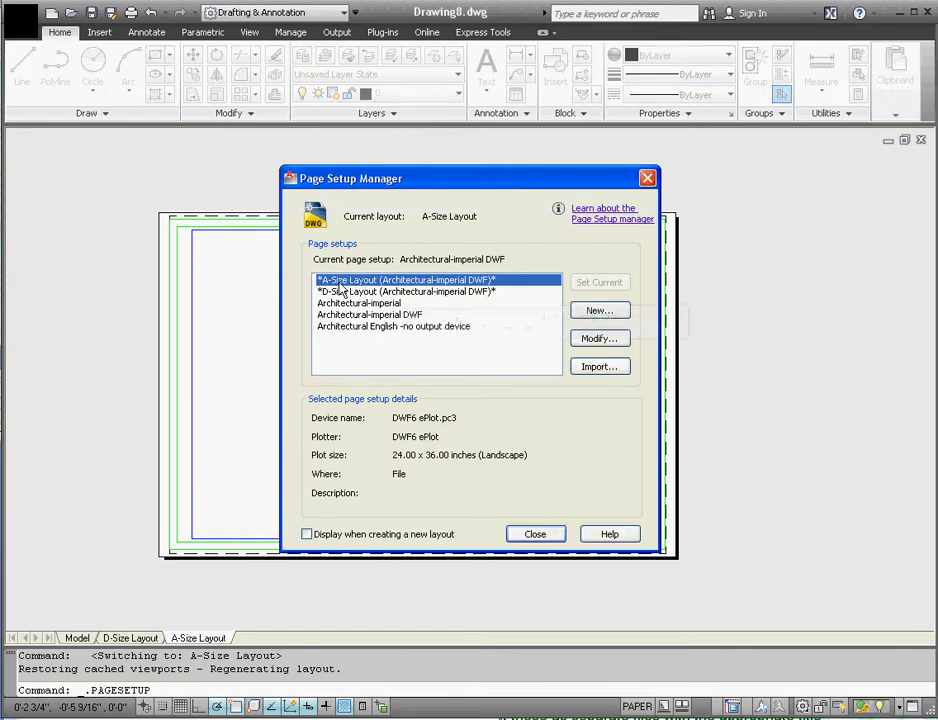
# Modify the A-Size Layout page setup and expand the Paper size list.
pyautogui.click(608, 342)
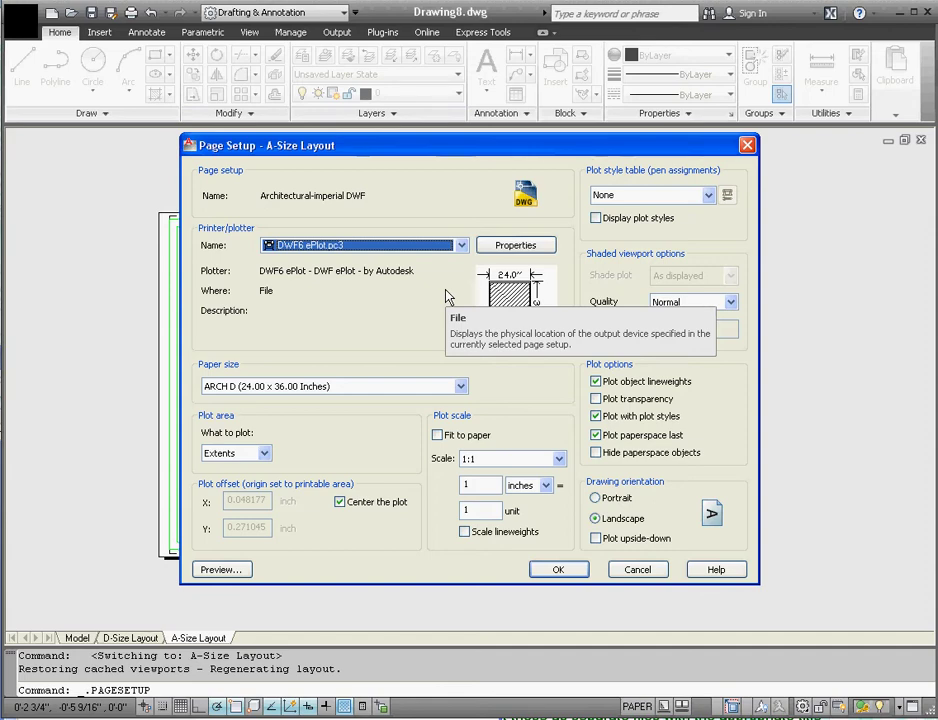
pyautogui.click(366, 389)
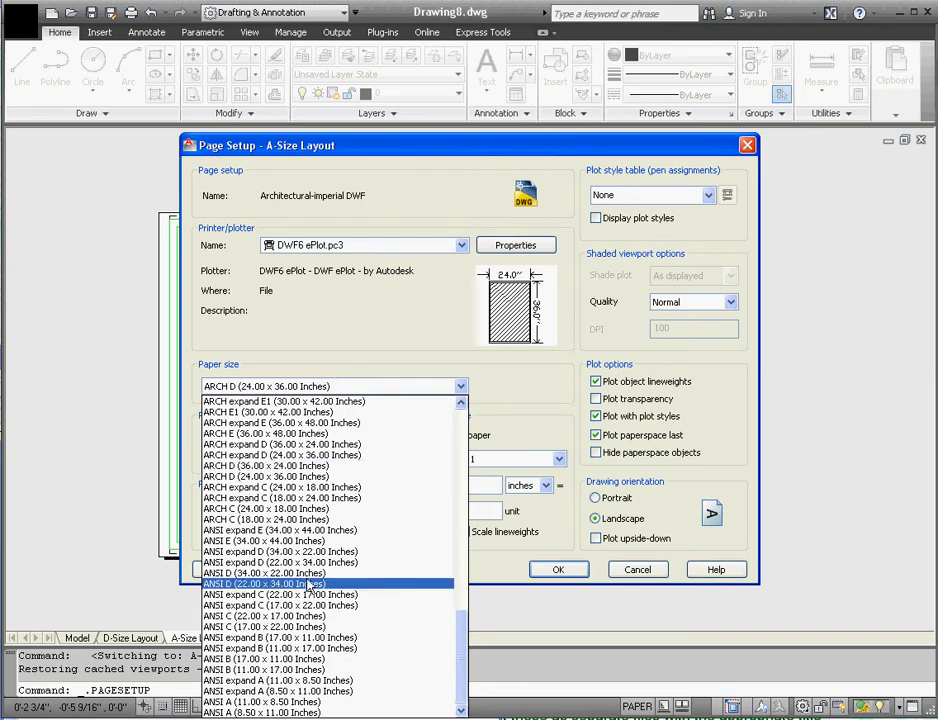
# Choose ANSI A (11.00 x 8.50 Inches) paper, turn off Center the plot, and confirm.
pyautogui.click(268, 702)
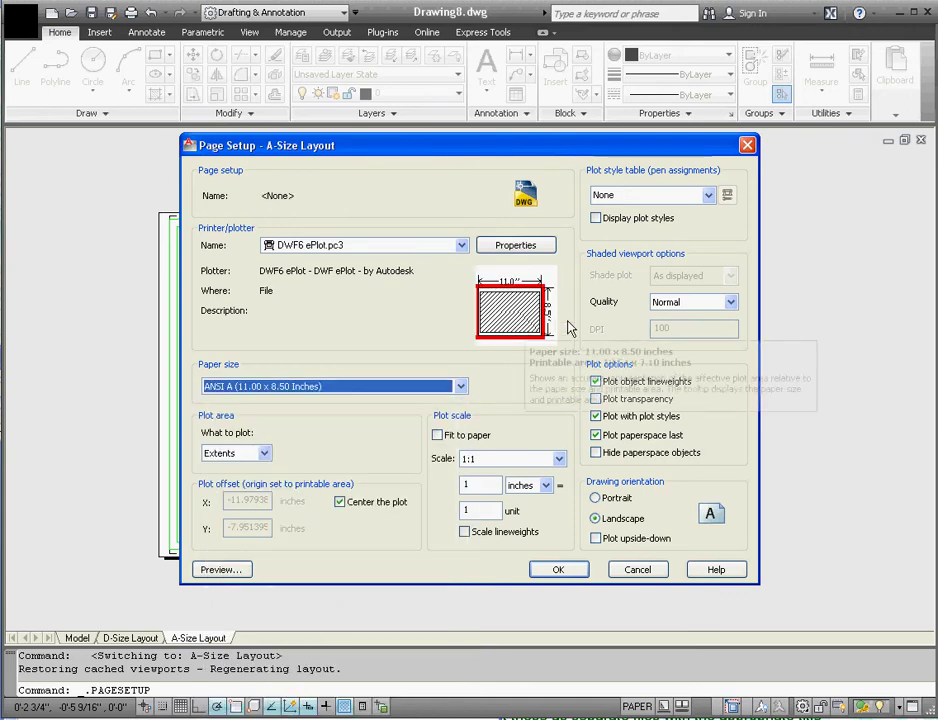
pyautogui.moveTo(485, 338)
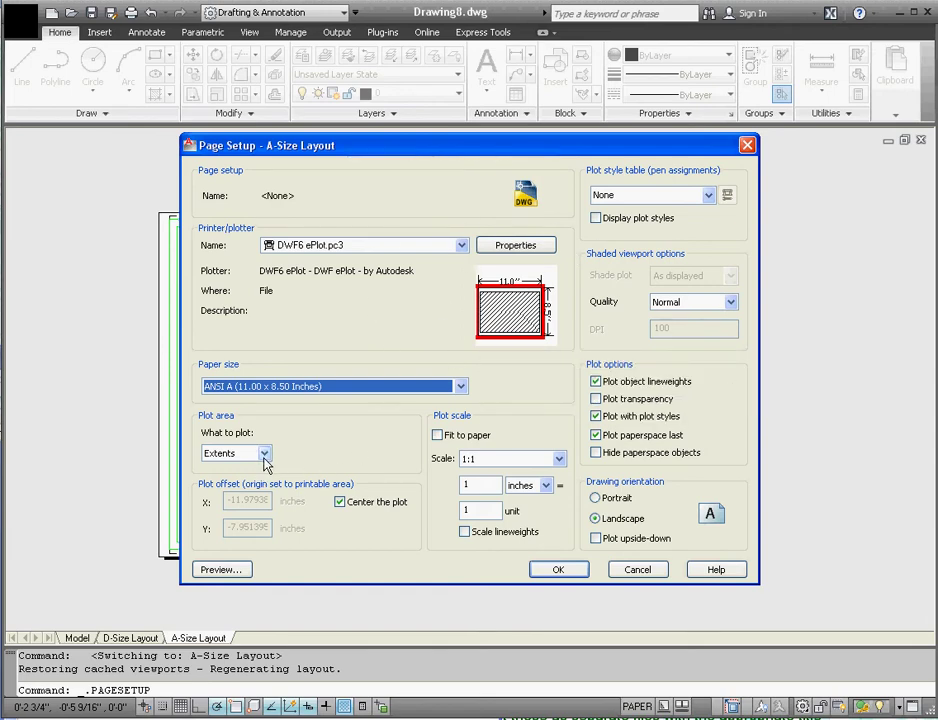
pyautogui.moveTo(312, 151); pyautogui.dragTo(302, 175)
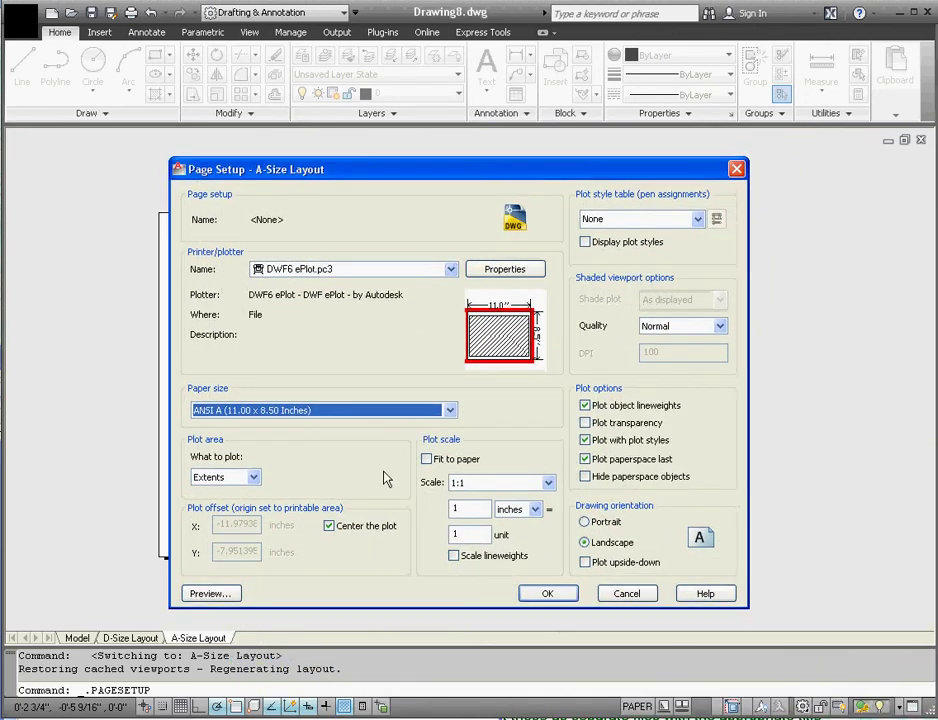
pyautogui.click(329, 526)
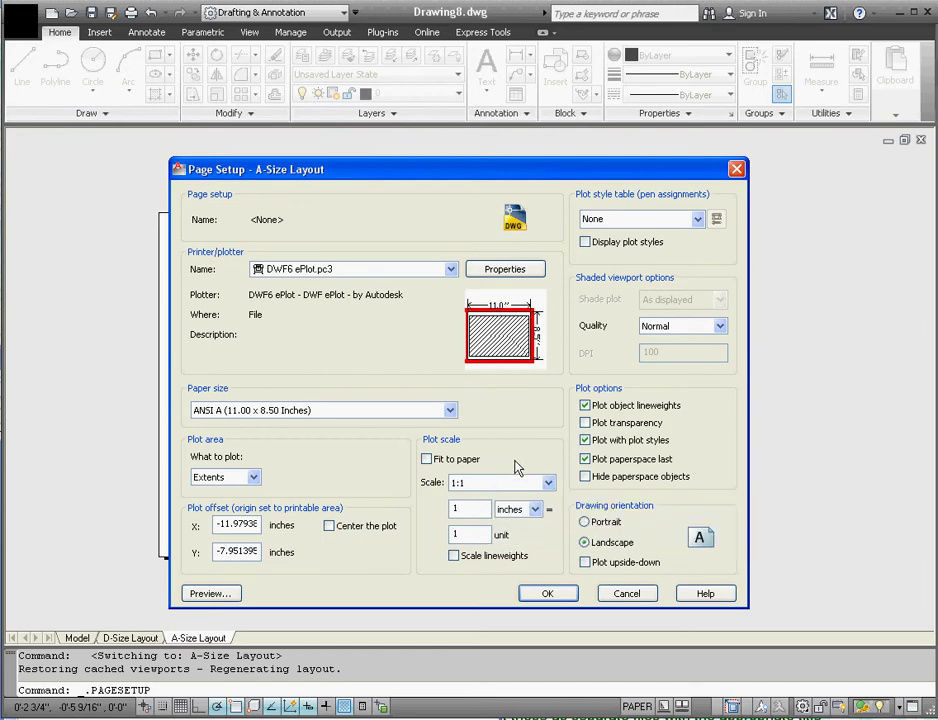
pyautogui.click(550, 594)
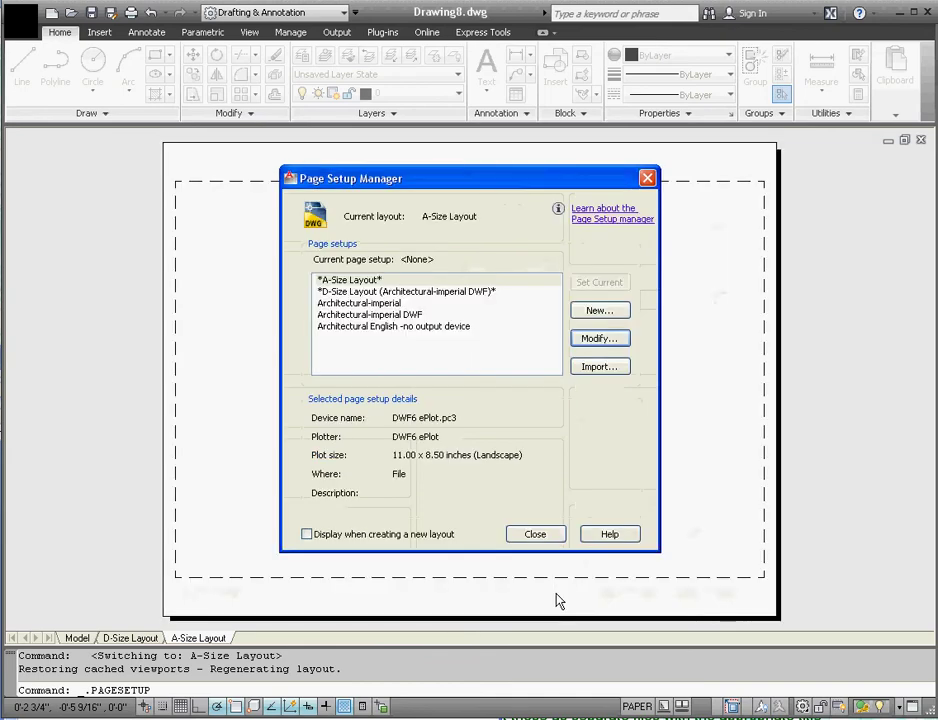
# Close the Page Setup Manager and view the small letter sheet inside the D-size title block.
pyautogui.click(546, 534)
pyautogui.scroll(-5, 431, 476)
pyautogui.scroll(6, 440, 480)
pyautogui.scroll(-4, 415, 345)
pyautogui.scroll(3, 402, 379)
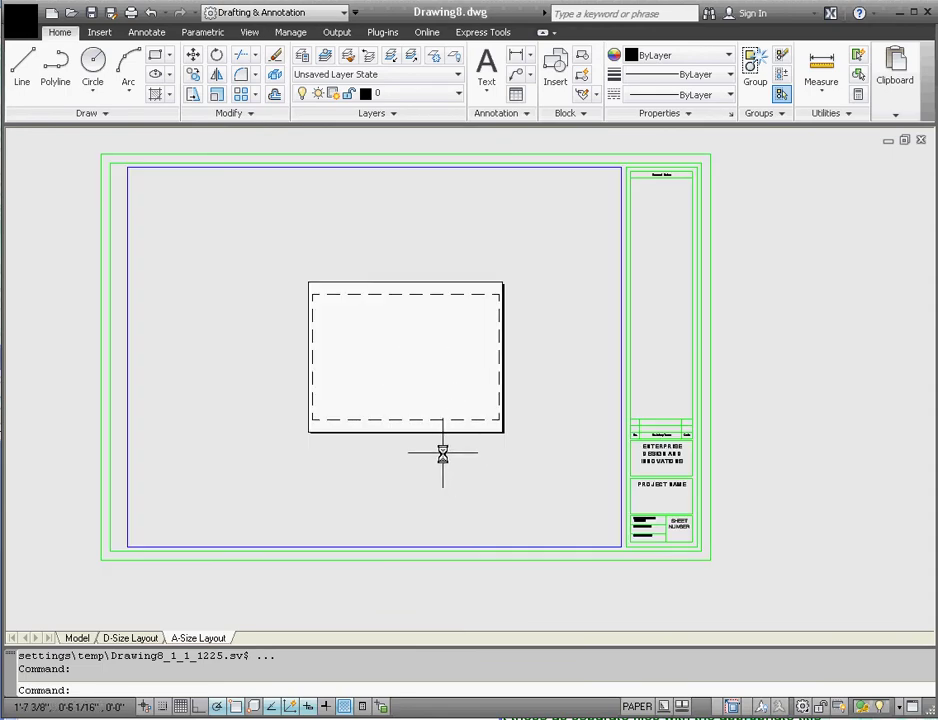
pyautogui.scroll(-2, 645, 392)
pyautogui.scroll(4, 642, 388)
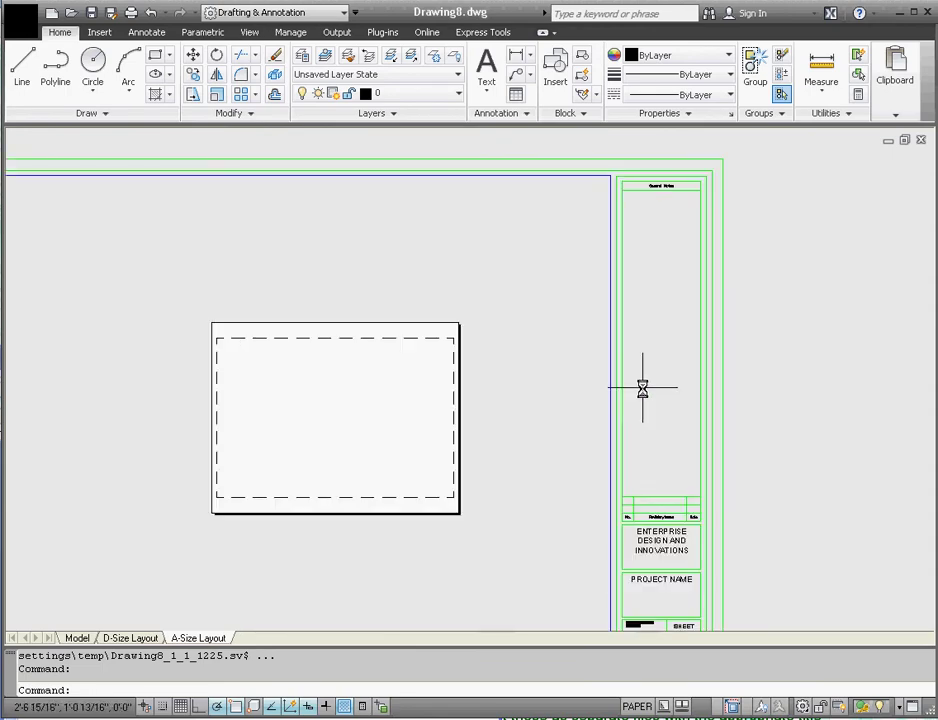
pyautogui.scroll(-2, 642, 388)
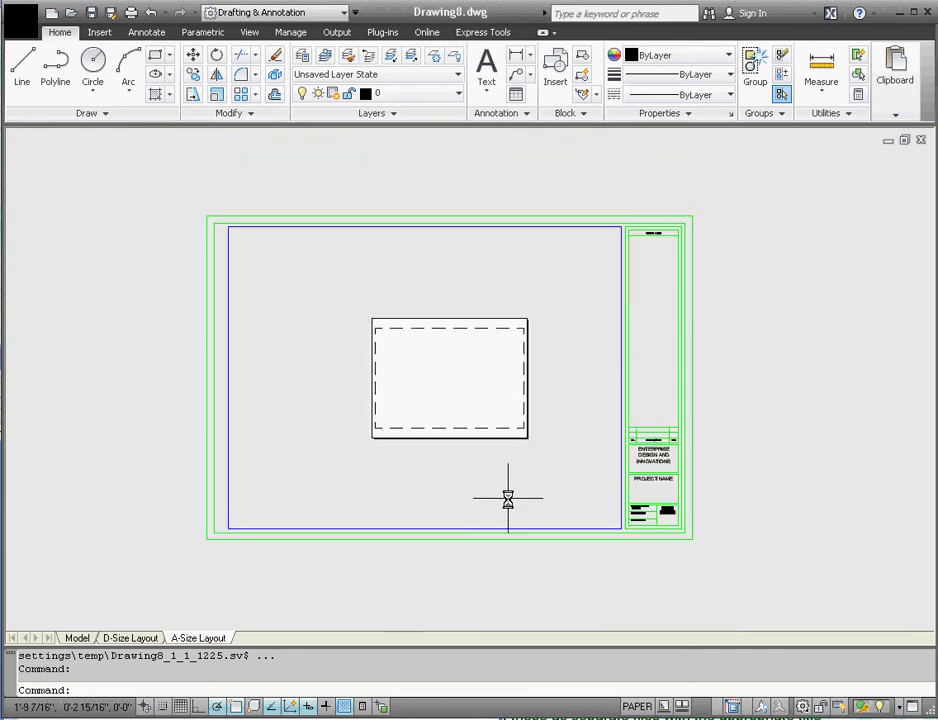
# Set the A-Size Layout page setup's plot offsets to X 0 and Y 0.
pyautogui.rightClick(206, 637)
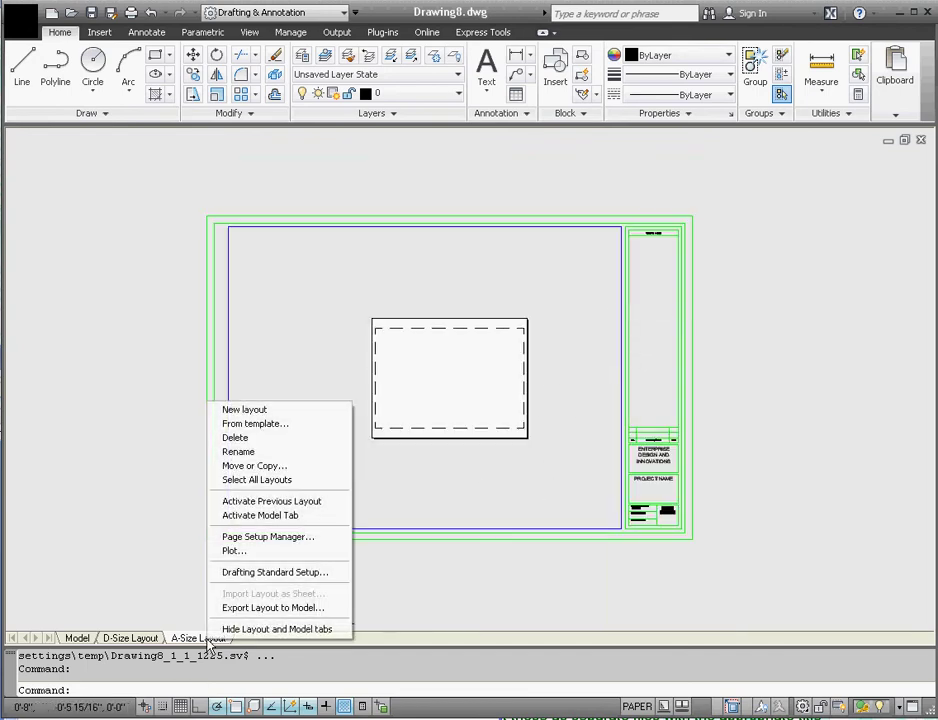
pyautogui.click(312, 538)
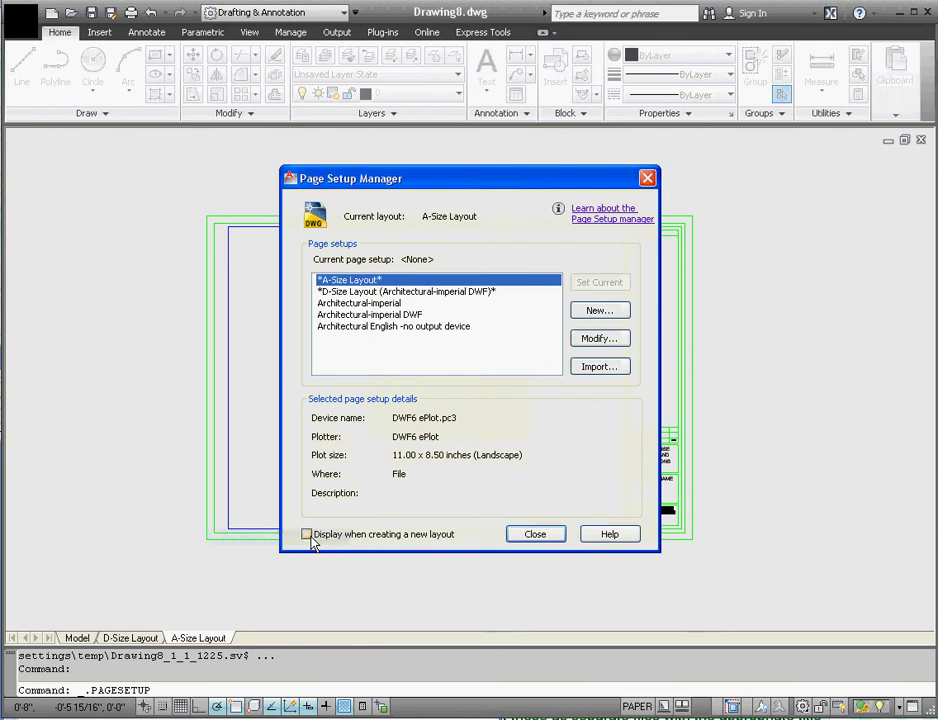
pyautogui.click(596, 339)
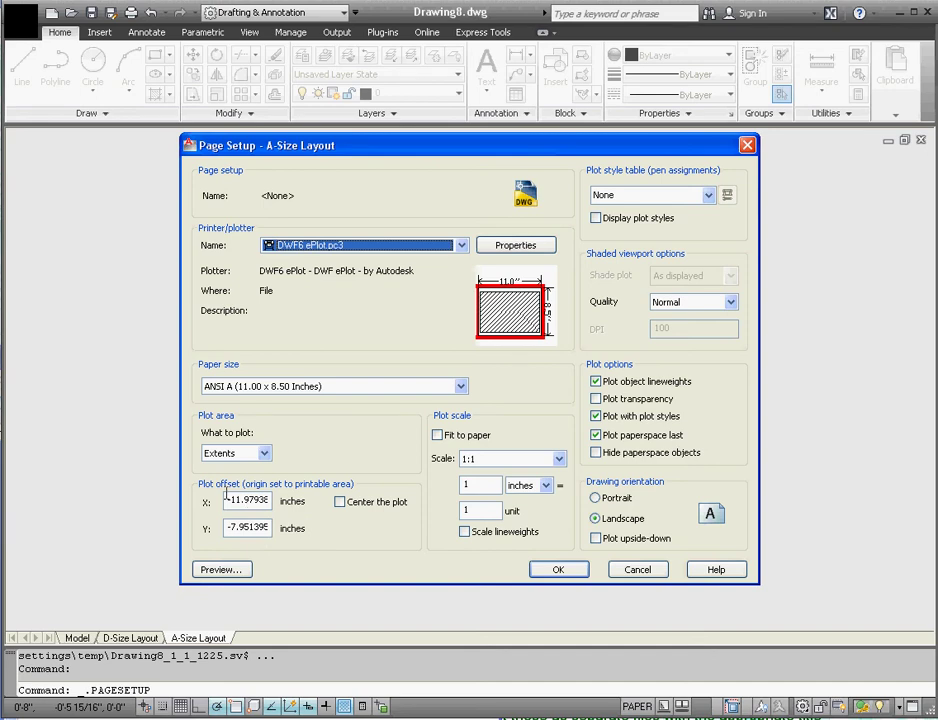
pyautogui.doubleClick(228, 499)
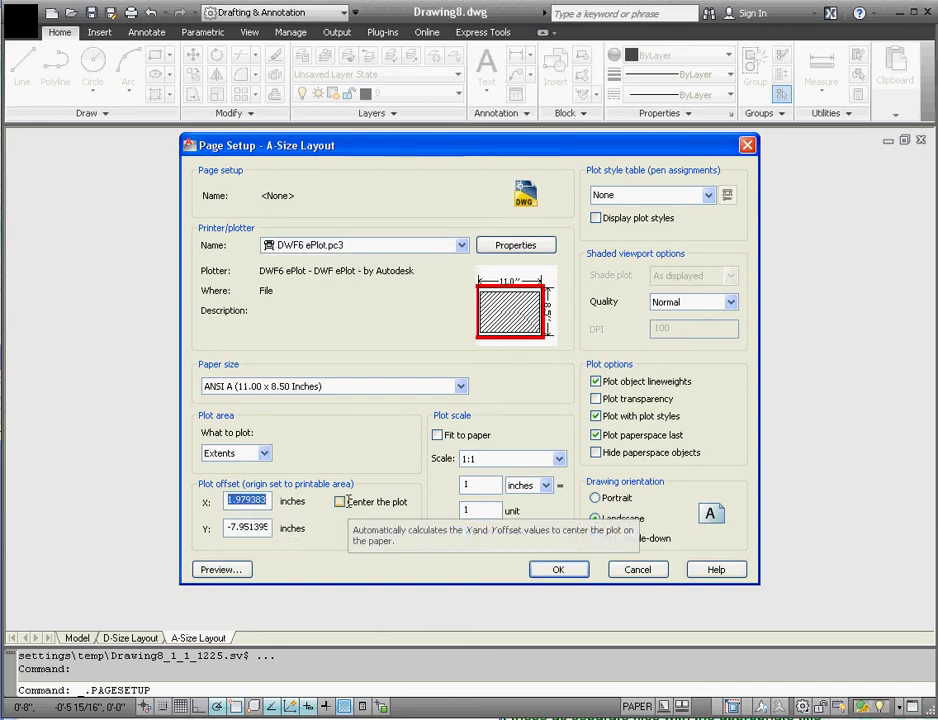
pyautogui.write('000')
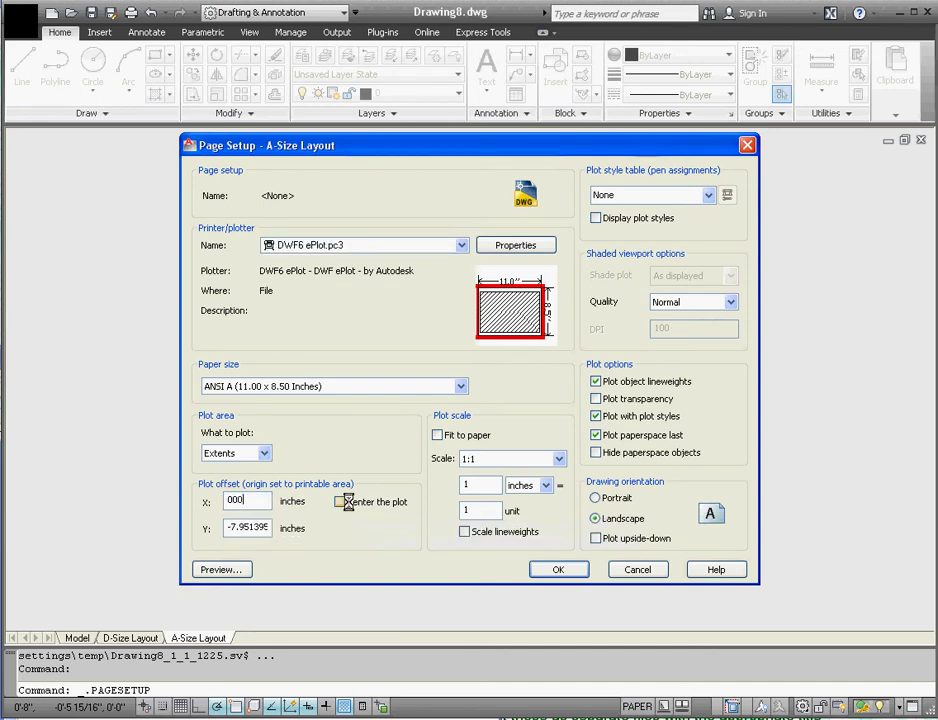
pyautogui.write('0')
pyautogui.click(227, 531)
pyautogui.moveTo(227, 531); pyautogui.dragTo(339, 525)
pyautogui.write('0')
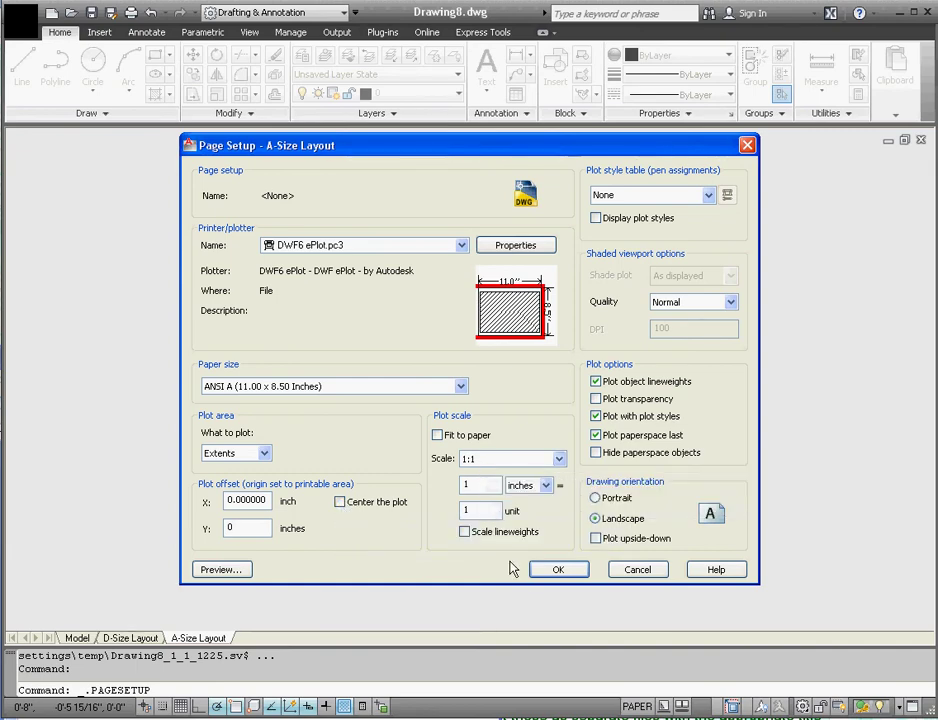
pyautogui.click(559, 570)
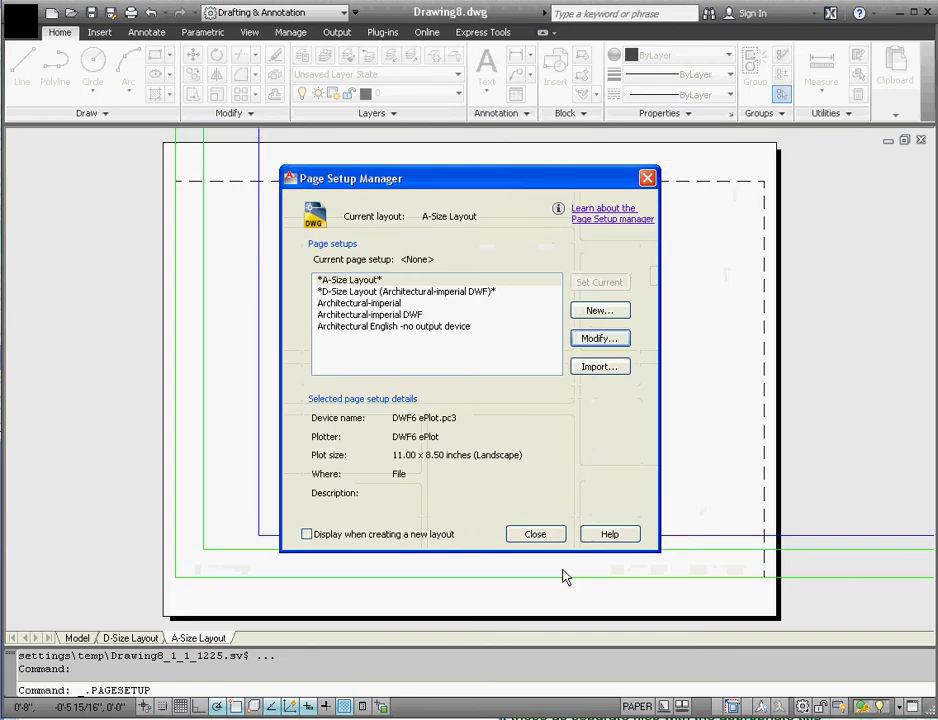
# Close the Page Setup Manager and crossing-select the title block and viewport.
pyautogui.click(537, 534)
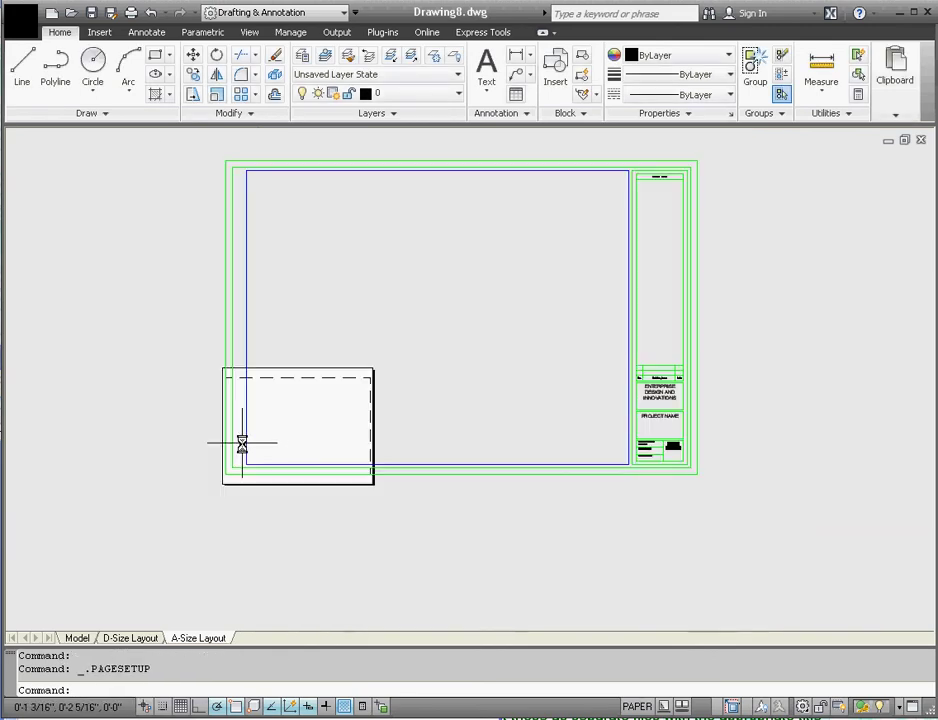
pyautogui.scroll(2, 405, 406)
pyautogui.click(488, 540)
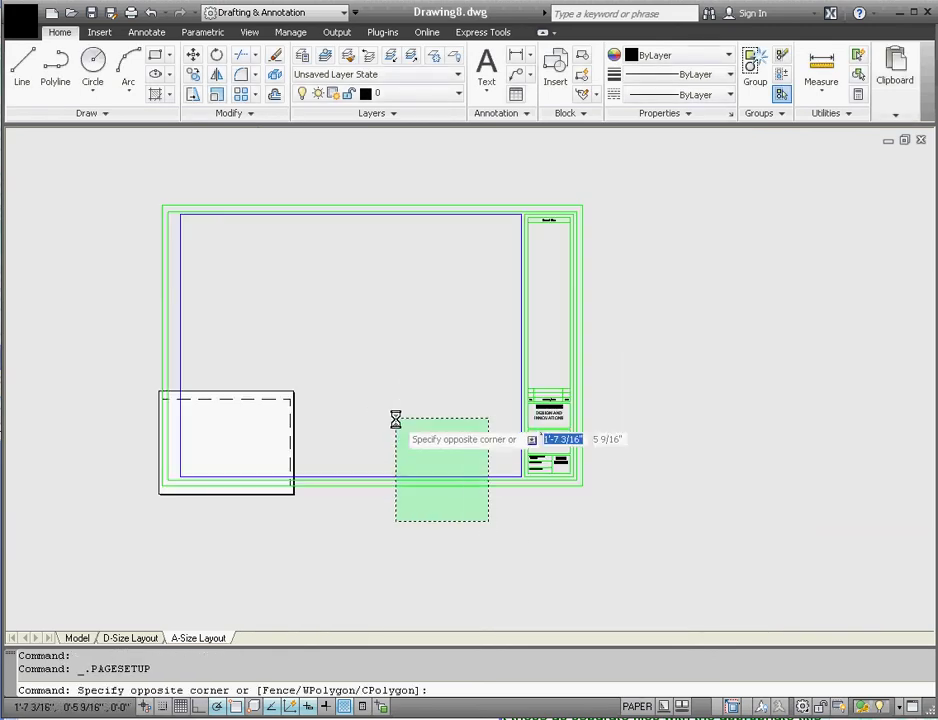
pyautogui.click(394, 418)
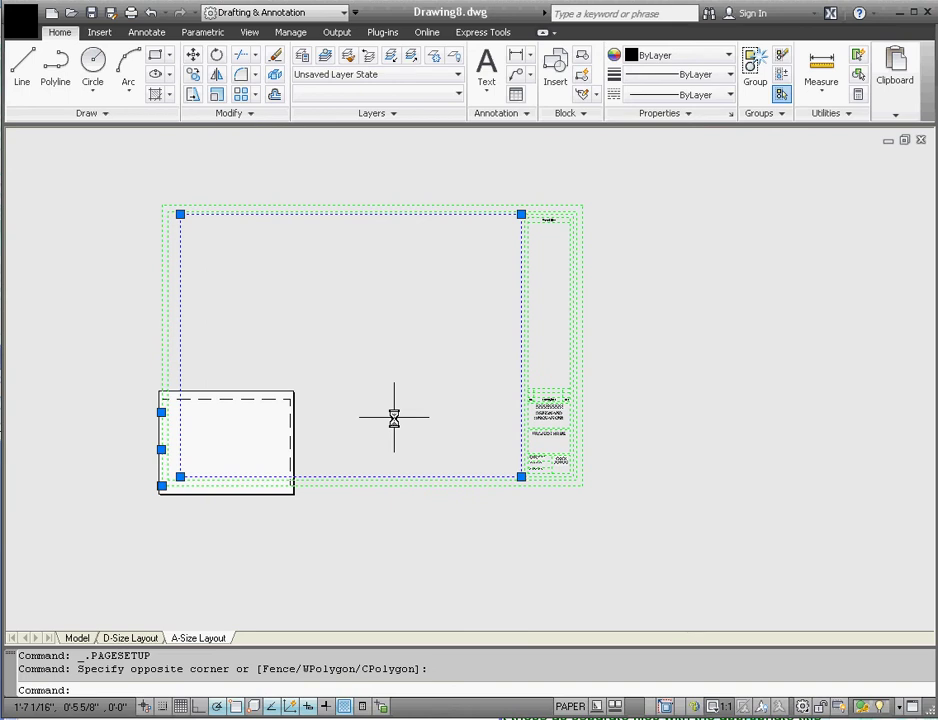
pyautogui.press('Escape')
pyautogui.press('Escape')
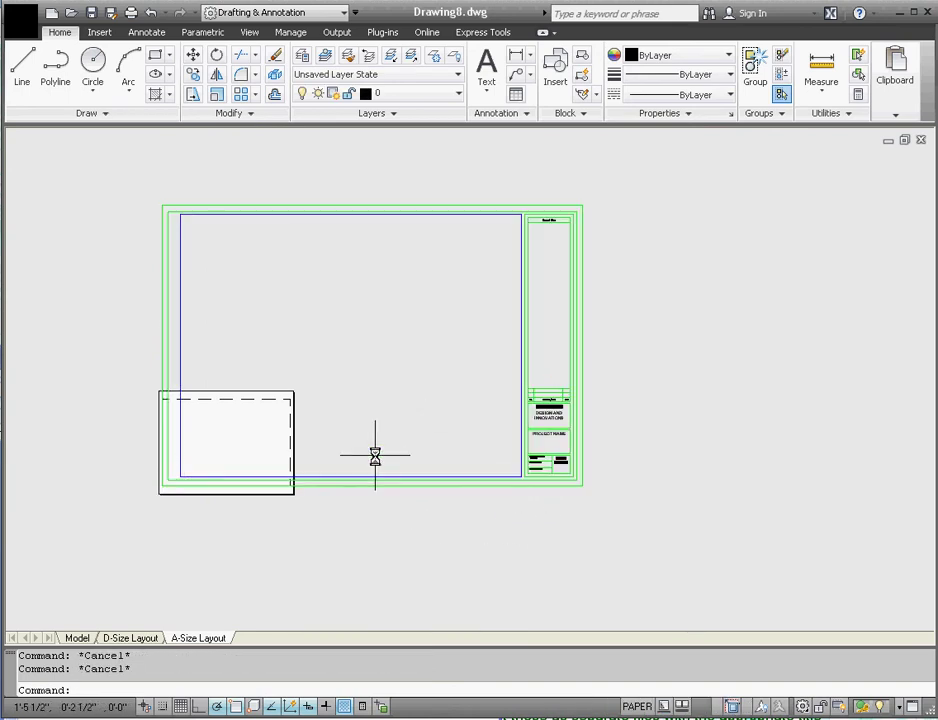
pyautogui.click(488, 501)
pyautogui.click(388, 428)
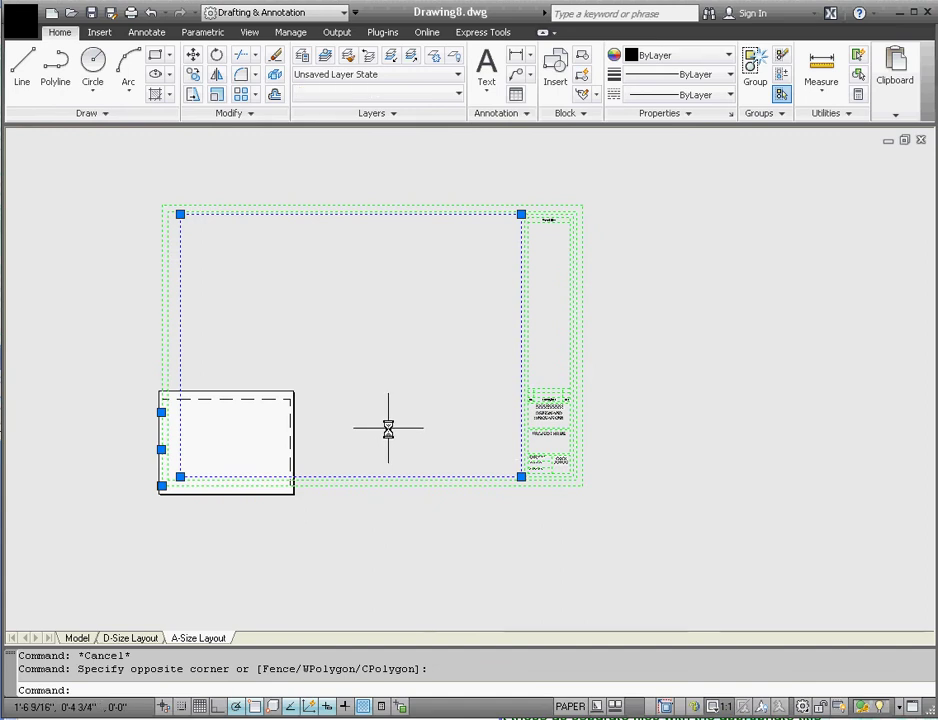
# Start scaling the title block and viewport about base point 0,0.
pyautogui.click(217, 96)
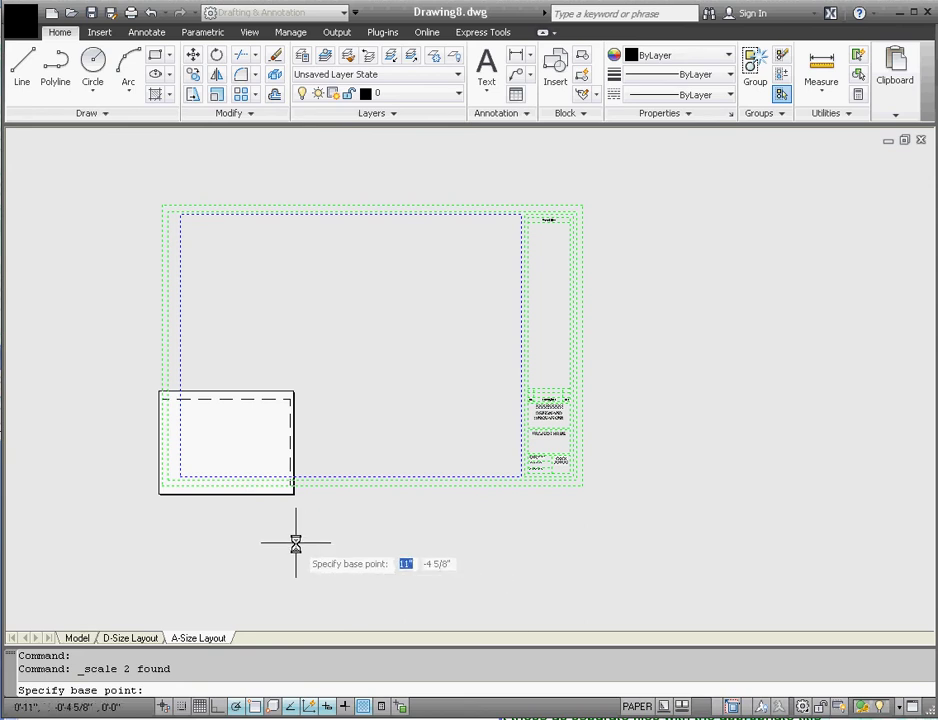
pyautogui.write('0,0')
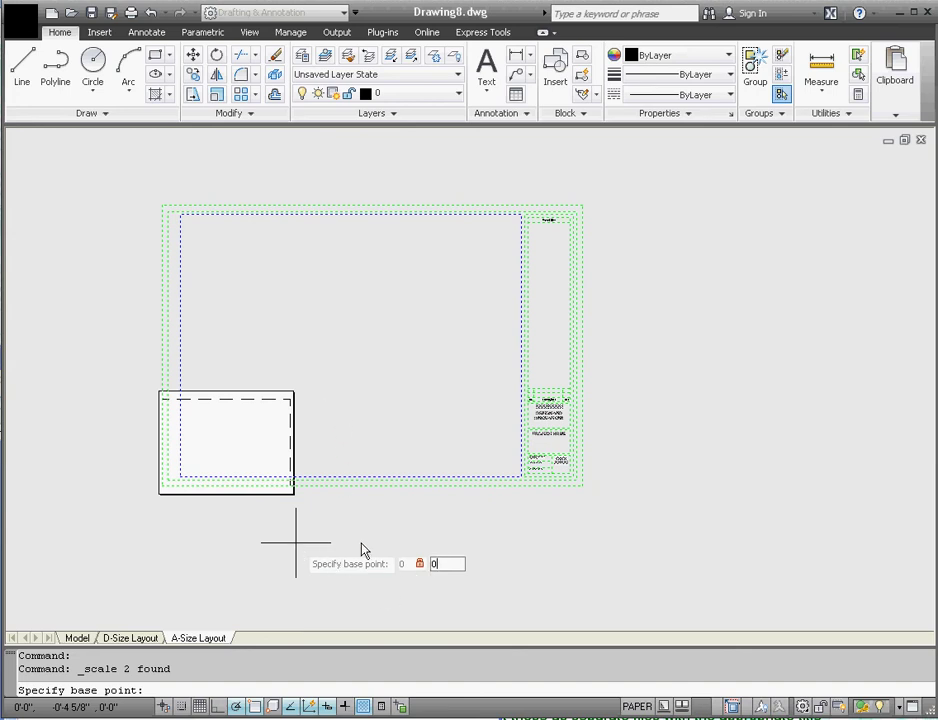
pyautogui.press('Return')
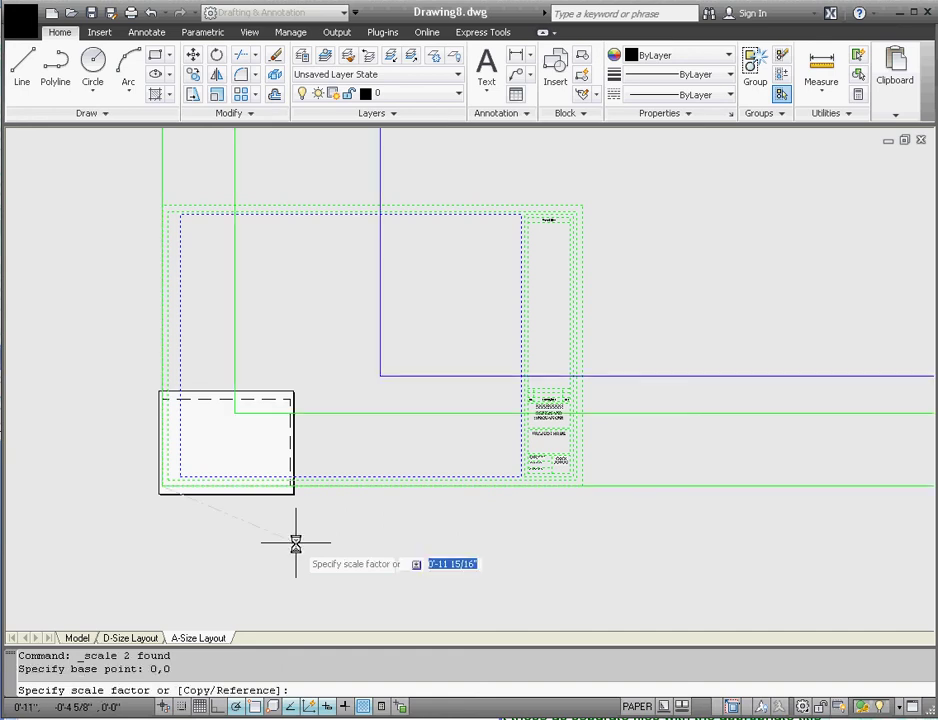